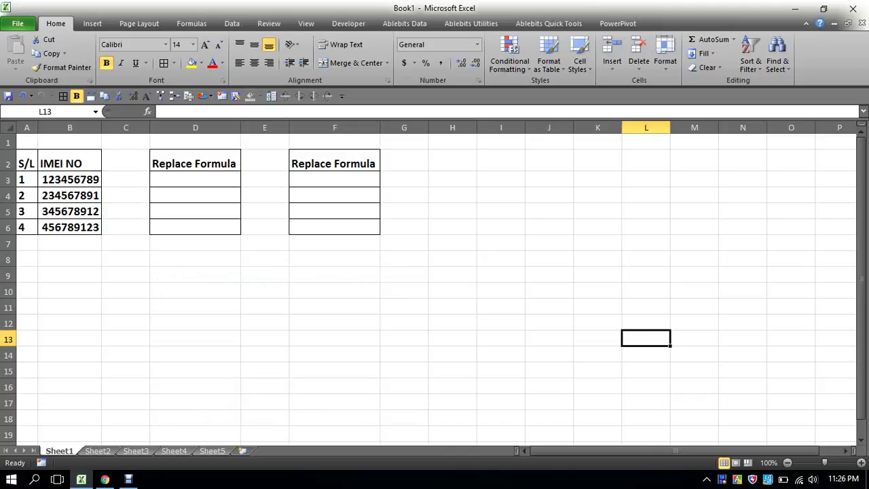
# Apply yellow fill to header cells D2 and F2, then select D3 for the first formula.
pyautogui.click(264, 291)
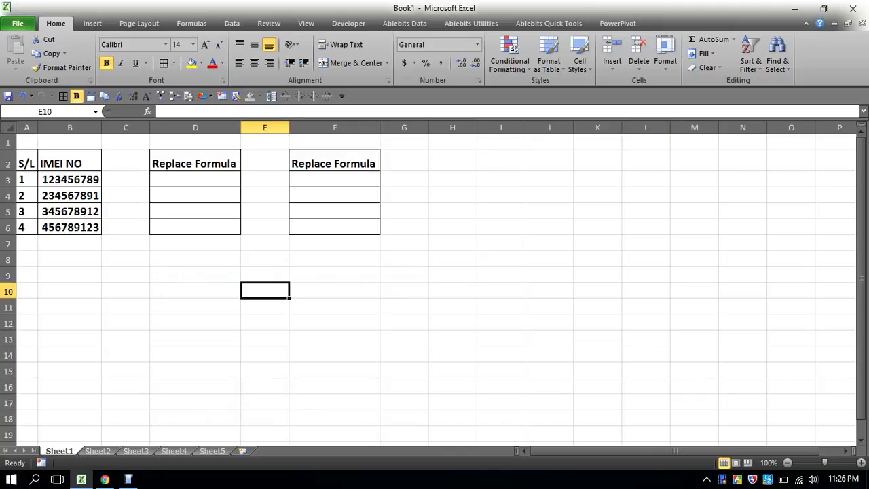
pyautogui.click(195, 164)
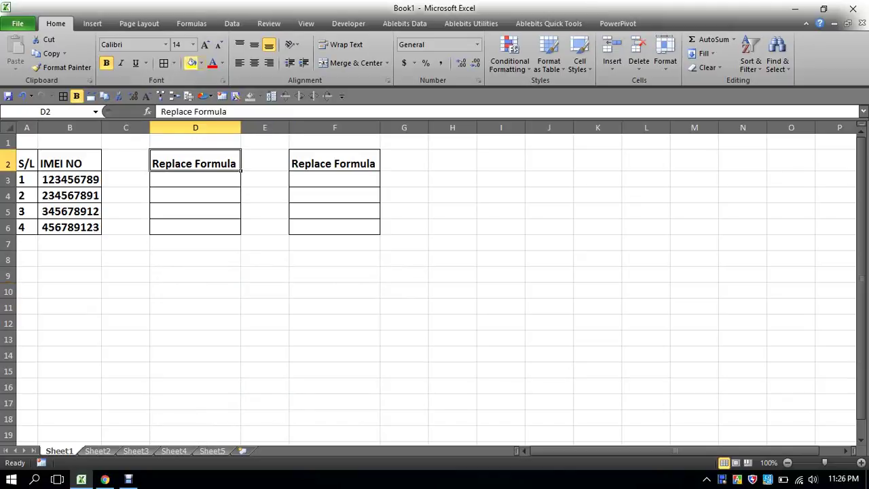
pyautogui.click(191, 63)
pyautogui.click(334, 164)
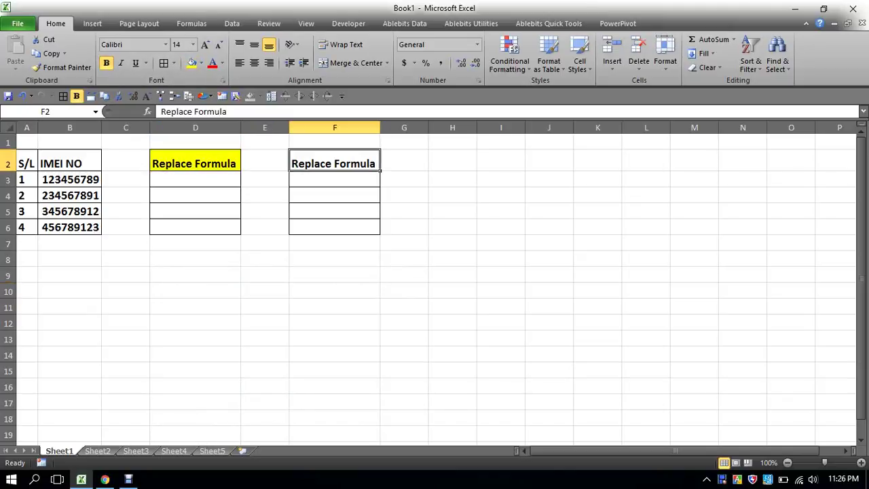
pyautogui.click(192, 62)
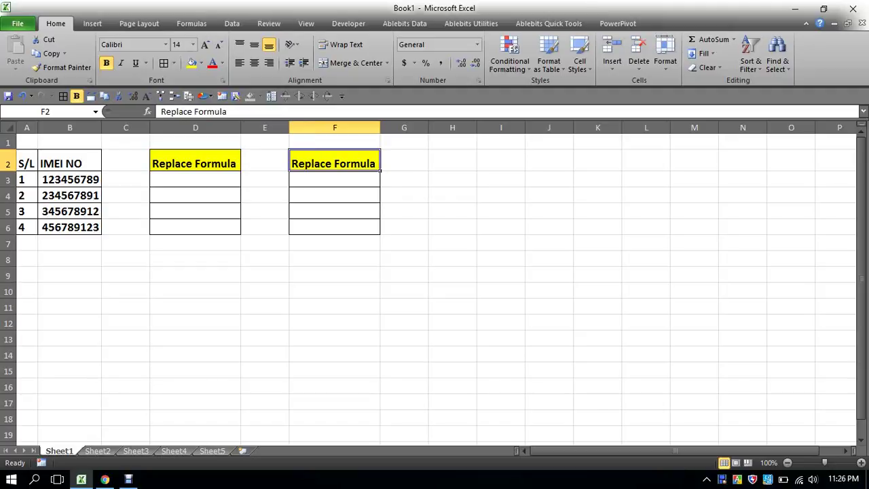
pyautogui.click(70, 180)
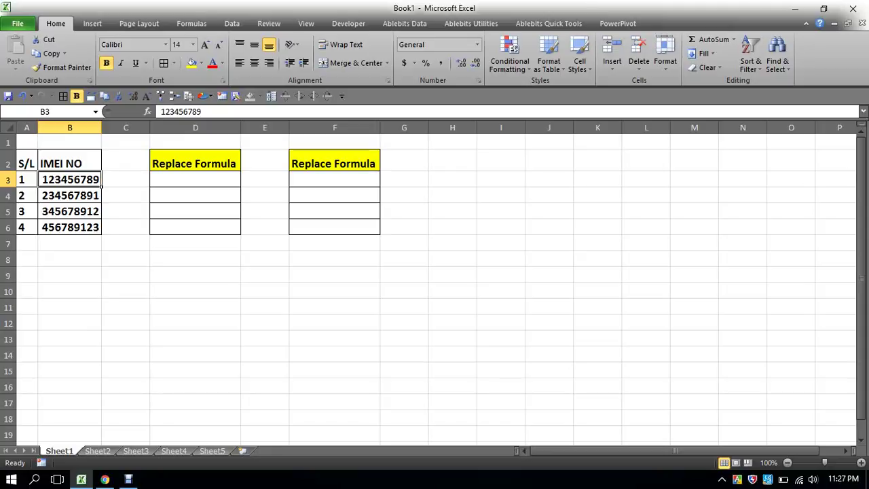
pyautogui.click(126, 259)
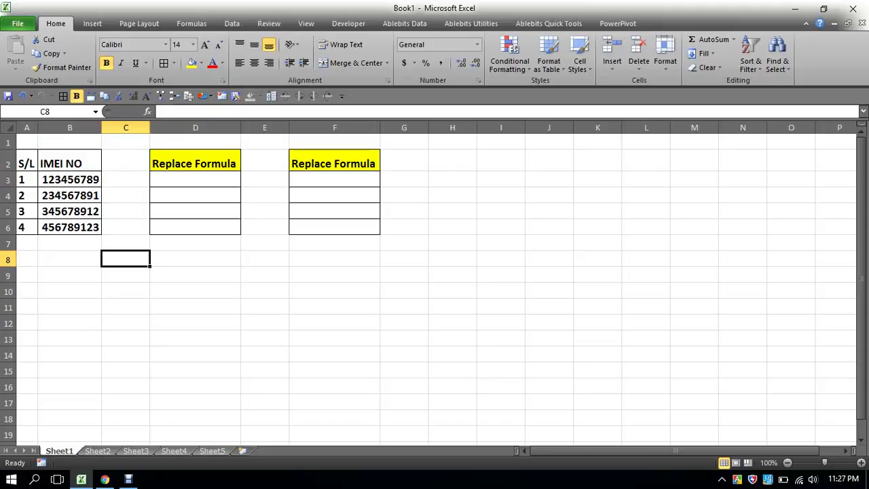
pyautogui.click(195, 179)
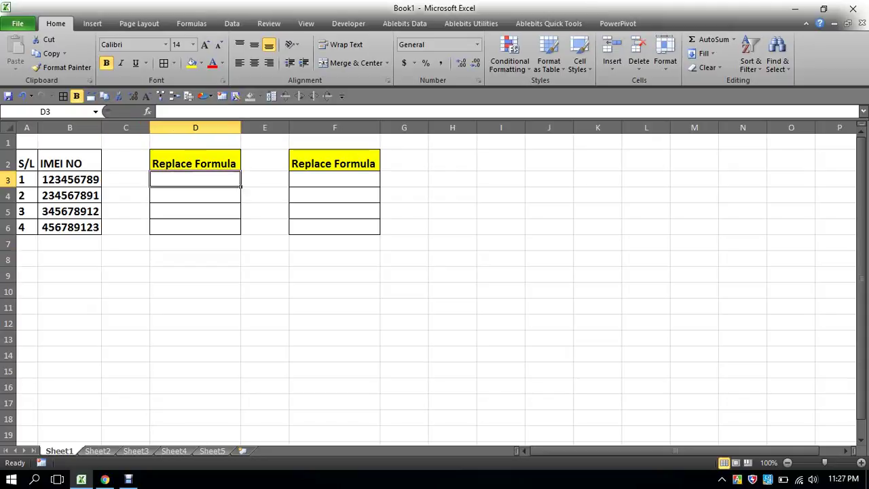
# Type =REPLACE(B3,5,3,"IBM") in D3 to put IBM into the first IMEI.
pyautogui.write('=')
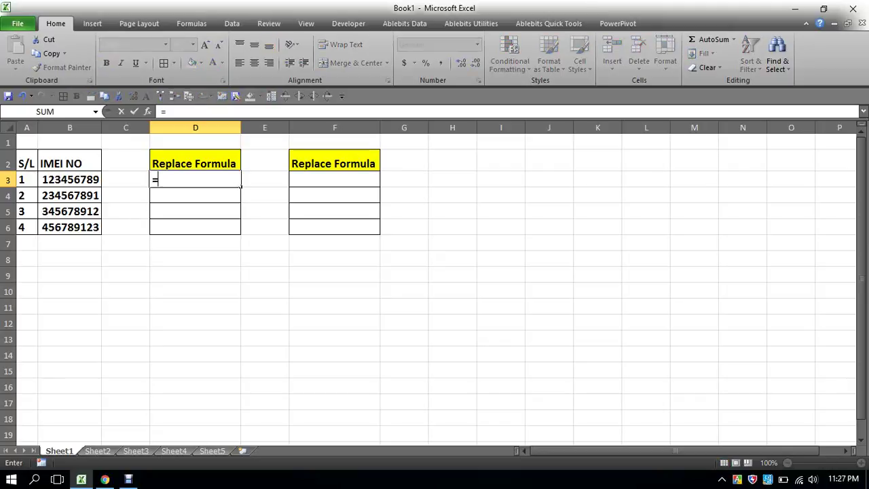
pyautogui.write('re')
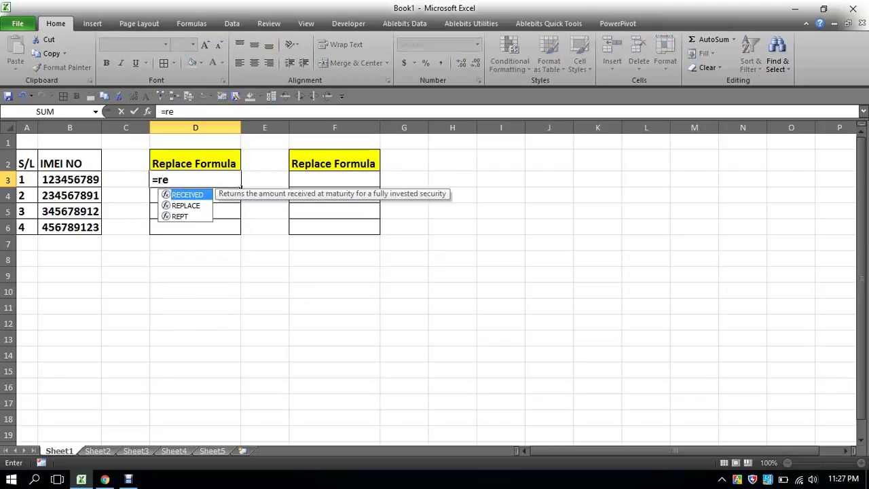
pyautogui.press('Down')
pyautogui.press('Tab')
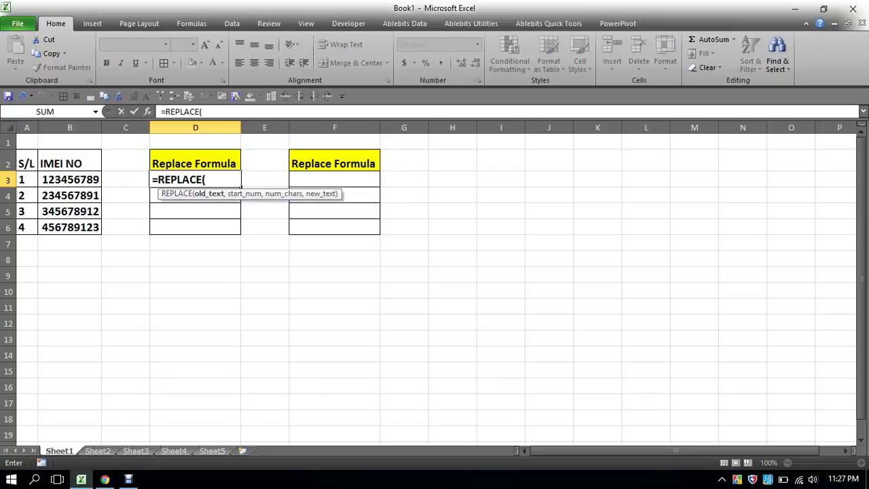
pyautogui.click(69, 179)
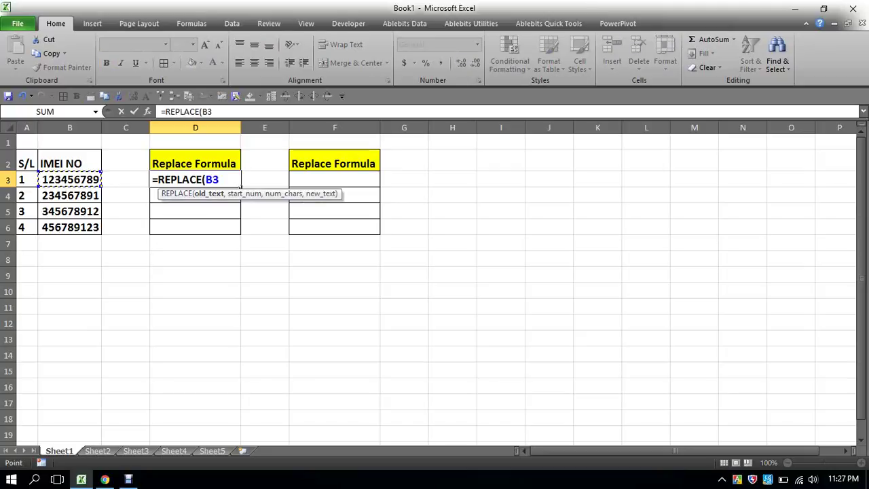
pyautogui.write(',')
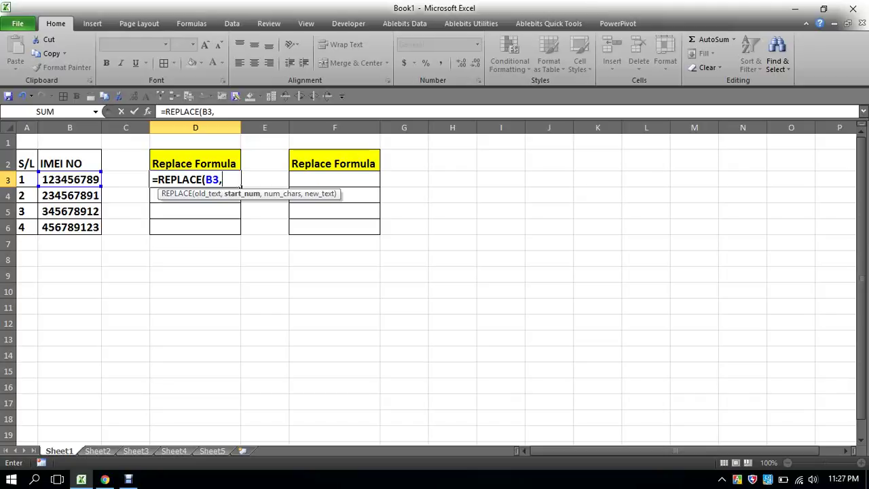
pyautogui.write('5')
pyautogui.write(',')
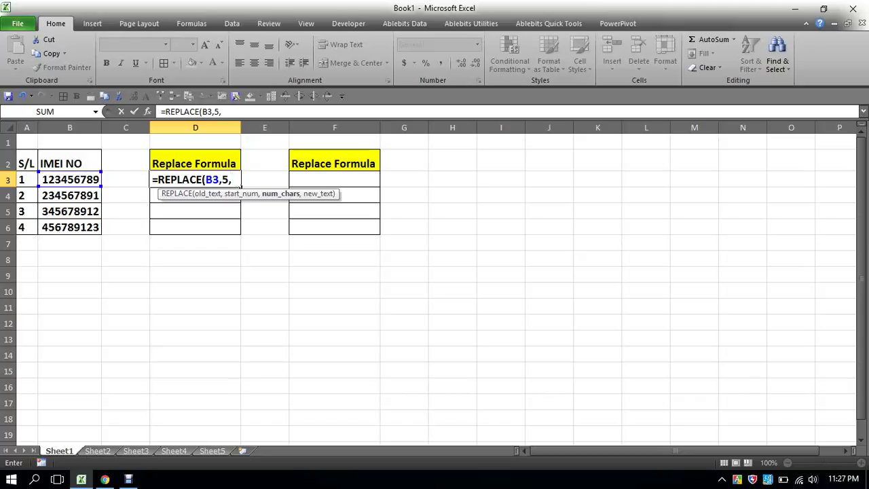
pyautogui.write('3')
pyautogui.write(',')
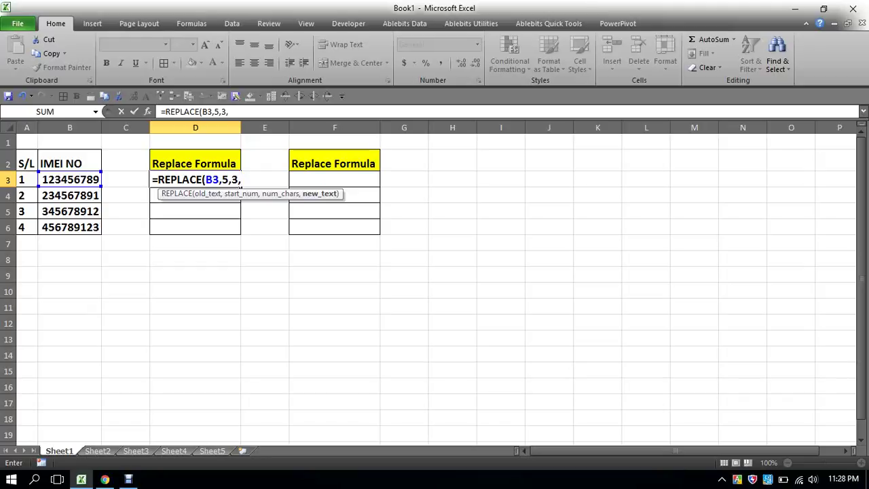
pyautogui.write('"')
pyautogui.write('IBM')
pyautogui.write('"')
pyautogui.write(')')
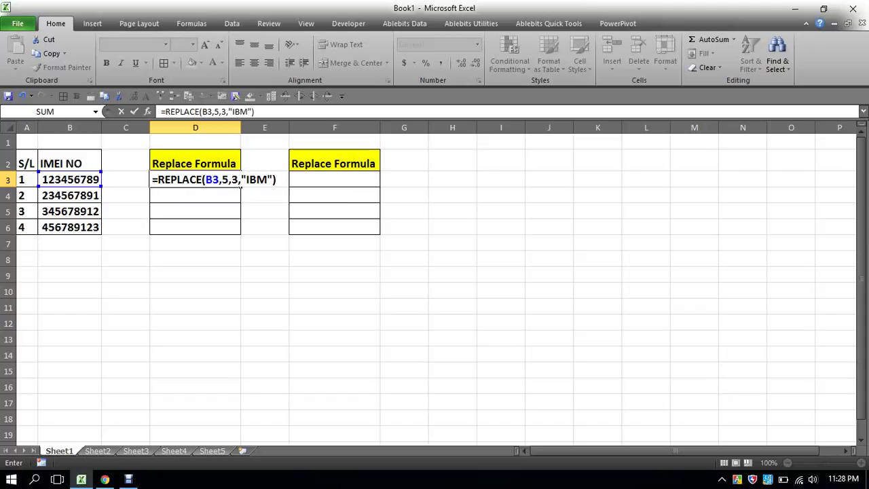
pyautogui.press('Return')
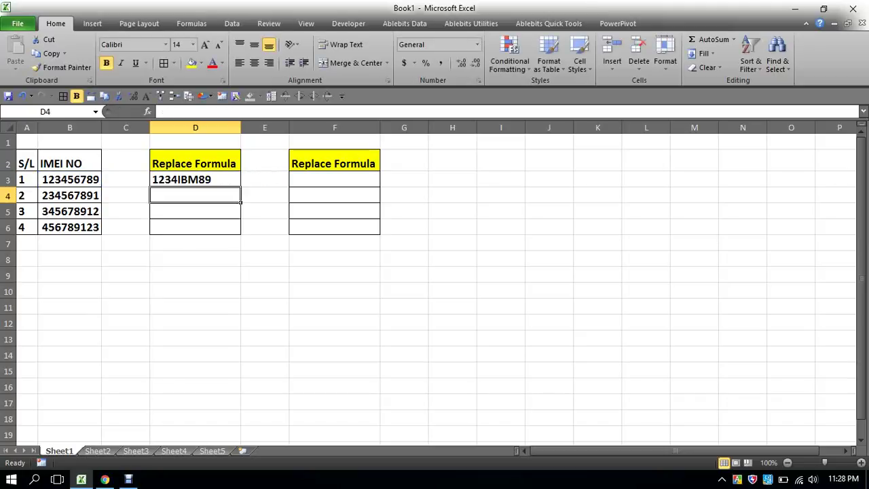
pyautogui.click(195, 179)
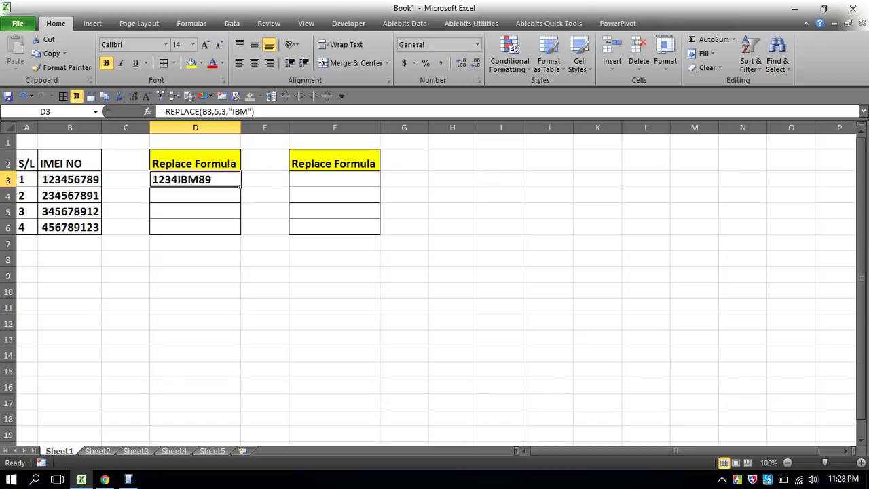
pyautogui.click(191, 62)
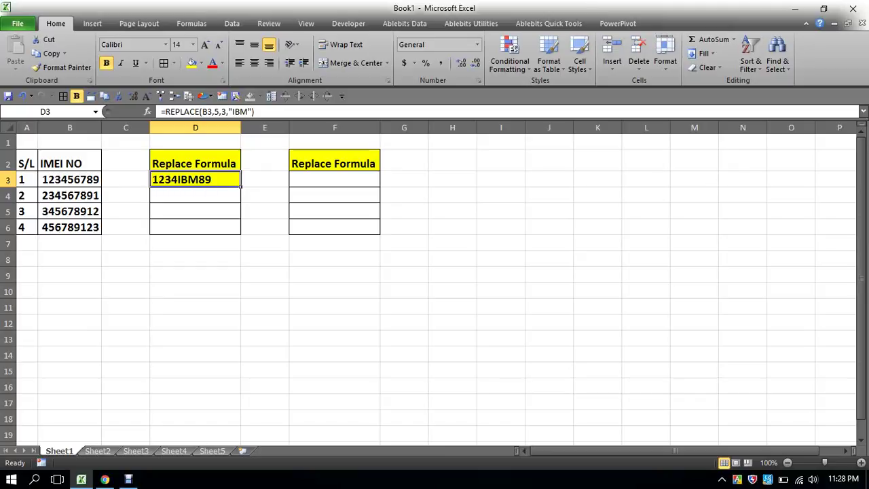
pyautogui.moveTo(241, 187)
pyautogui.mouseDown()
pyautogui.moveTo(230, 232)
pyautogui.moveTo(239, 233)
pyautogui.mouseUp()
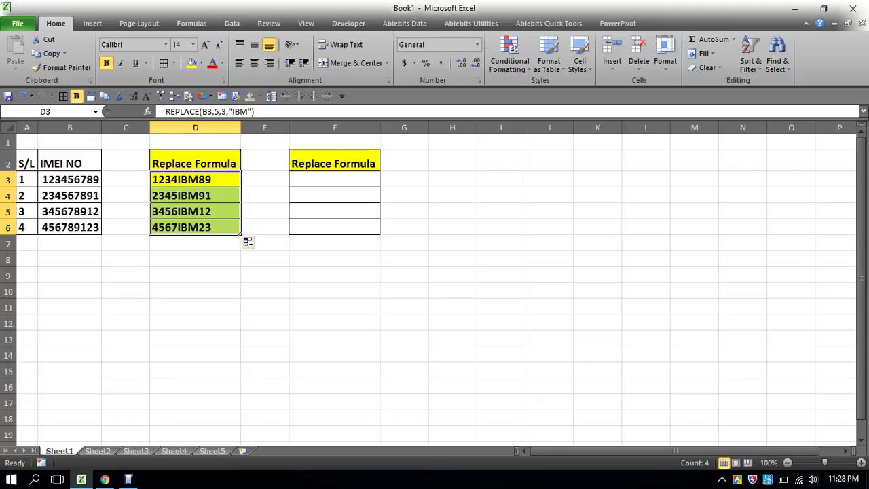
pyautogui.click(195, 196)
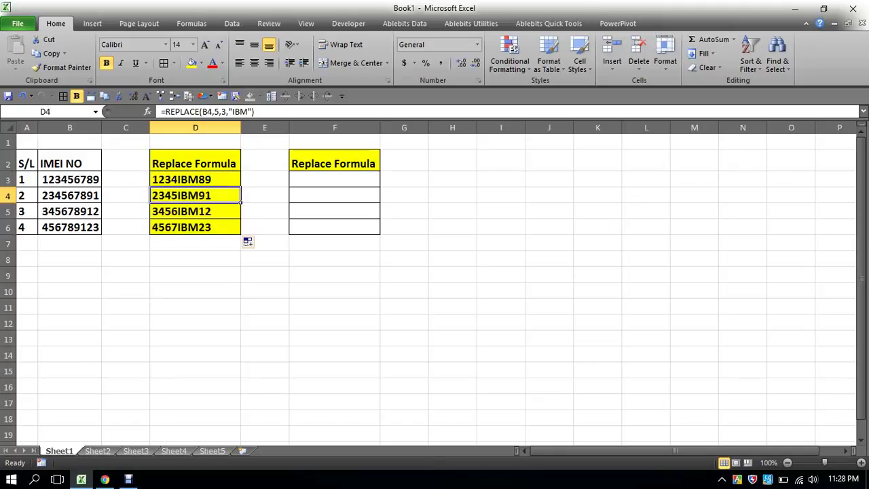
pyautogui.press('Down')
pyautogui.press('Down')
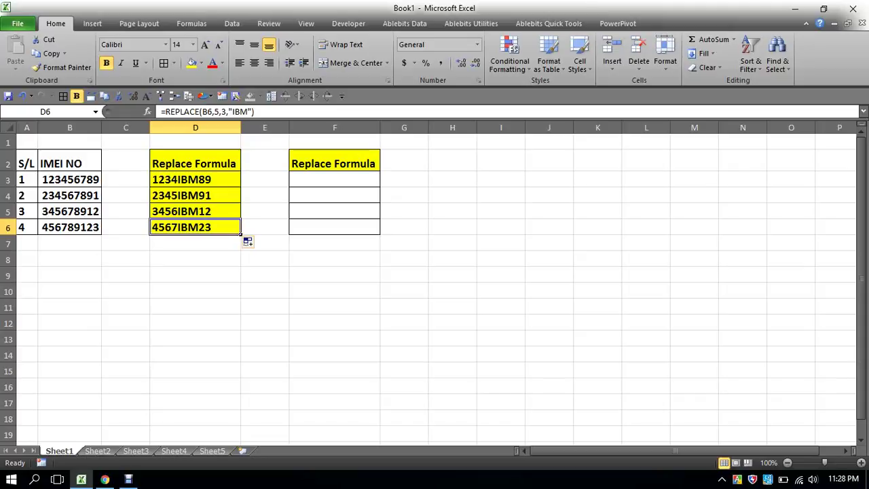
pyautogui.press('Up')
pyautogui.press('Up')
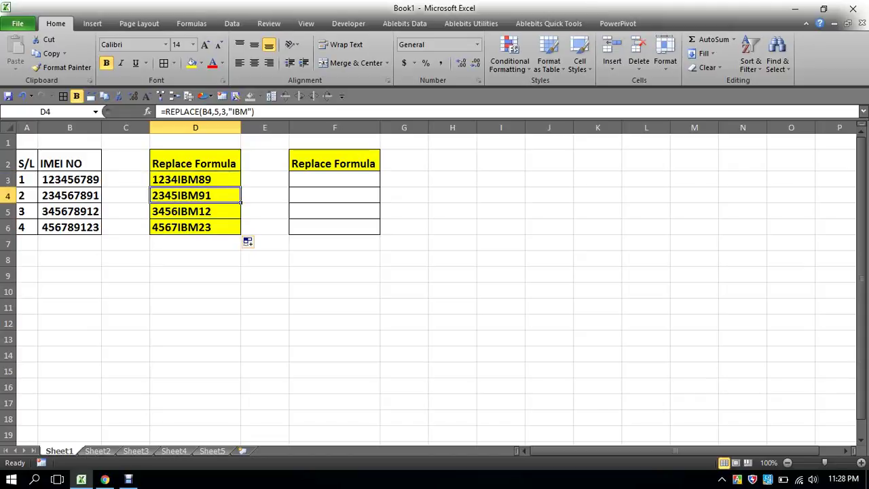
pyautogui.press('Down')
pyautogui.press('Down')
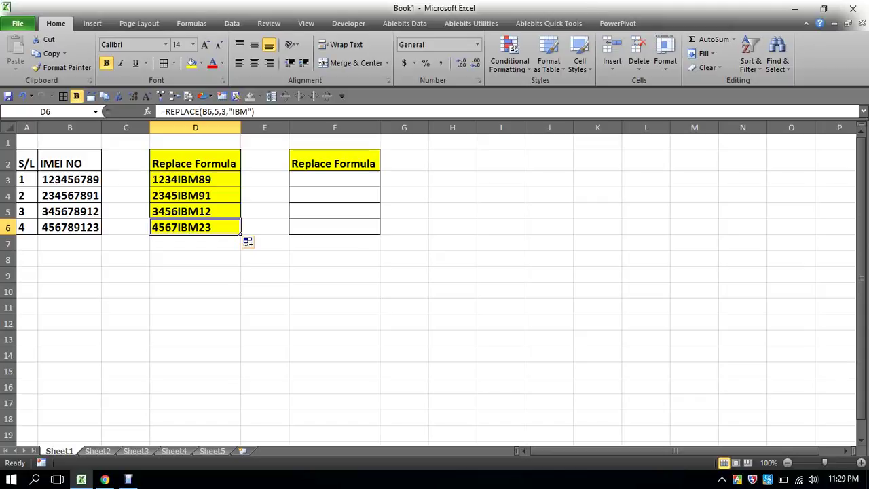
pyautogui.click(70, 179)
pyautogui.click(70, 128)
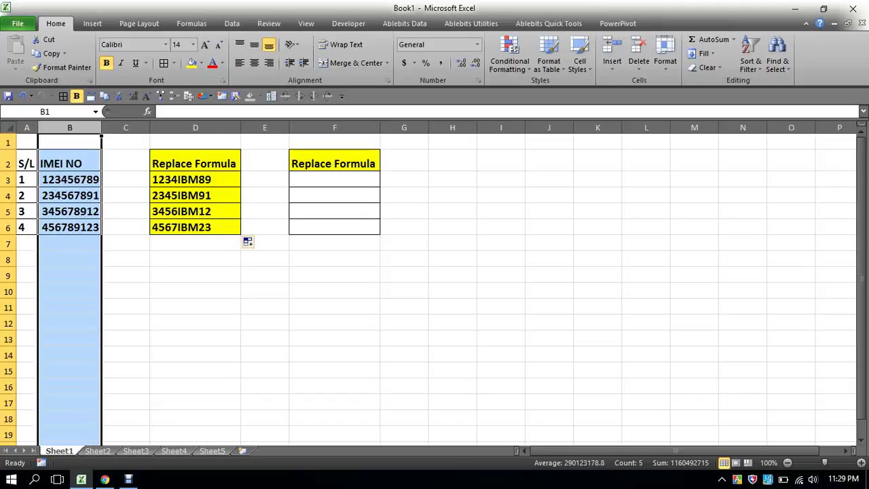
# Restore D3's formula to =REPLACE(B3,5,3,"IBM") after a stray F3 reference, then select F3.
pyautogui.click(264, 322)
pyautogui.click(334, 179)
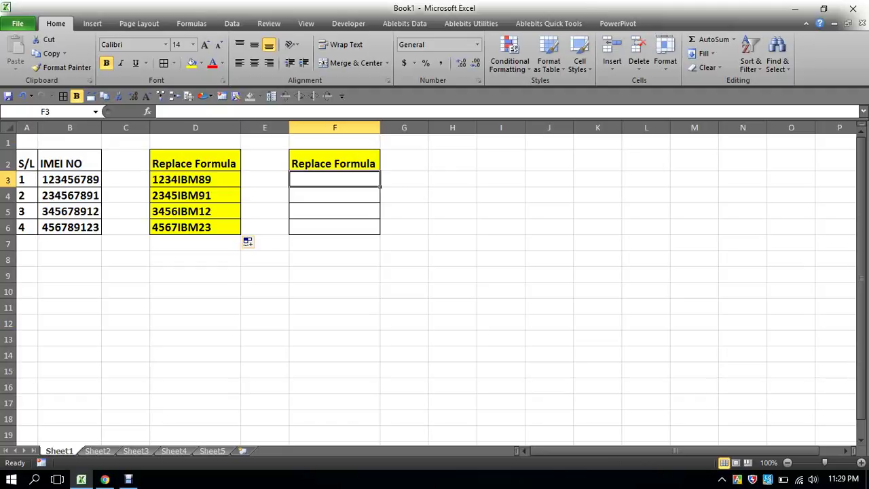
pyautogui.click(195, 179)
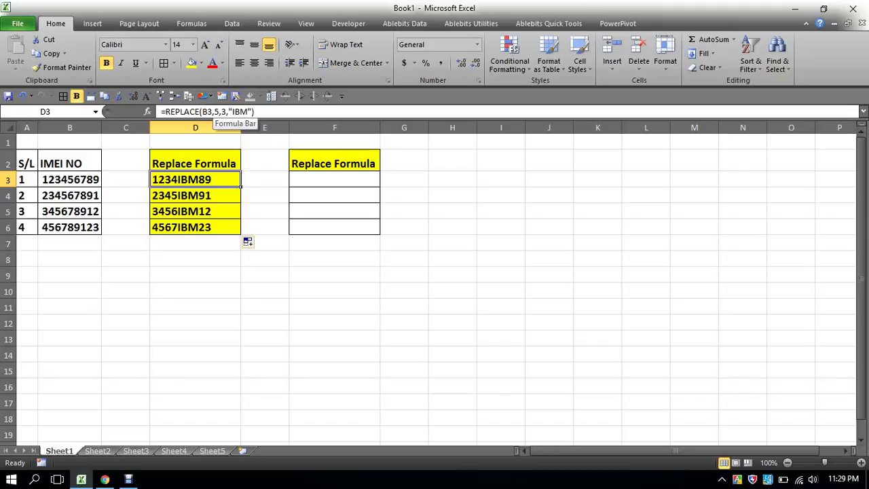
pyautogui.doubleClick(224, 111)
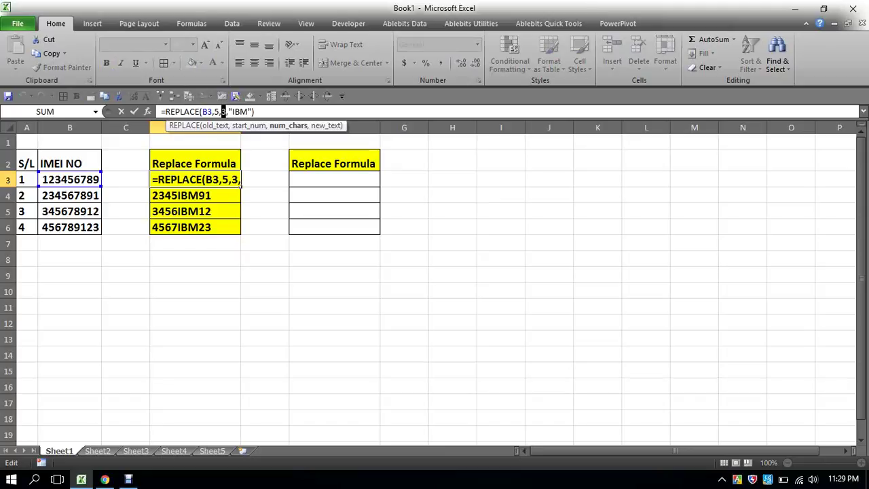
pyautogui.click(334, 179)
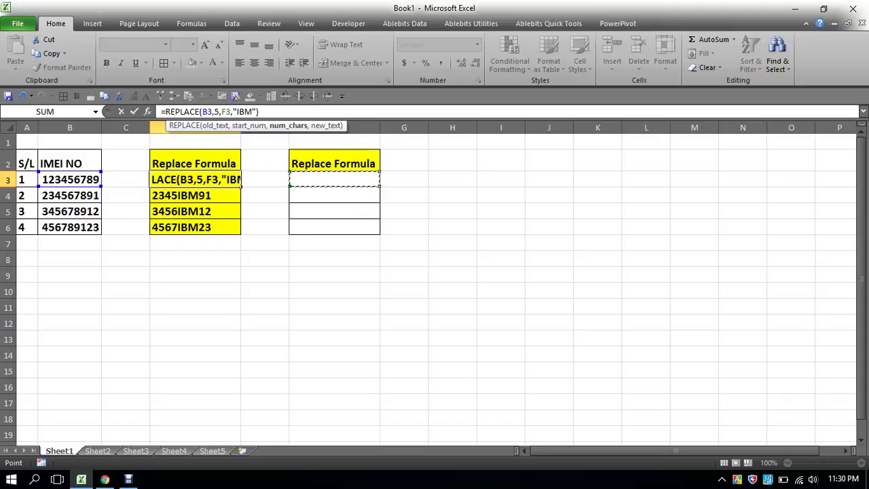
pyautogui.press('BackSpace')
pyautogui.press('BackSpace')
pyautogui.write('3')
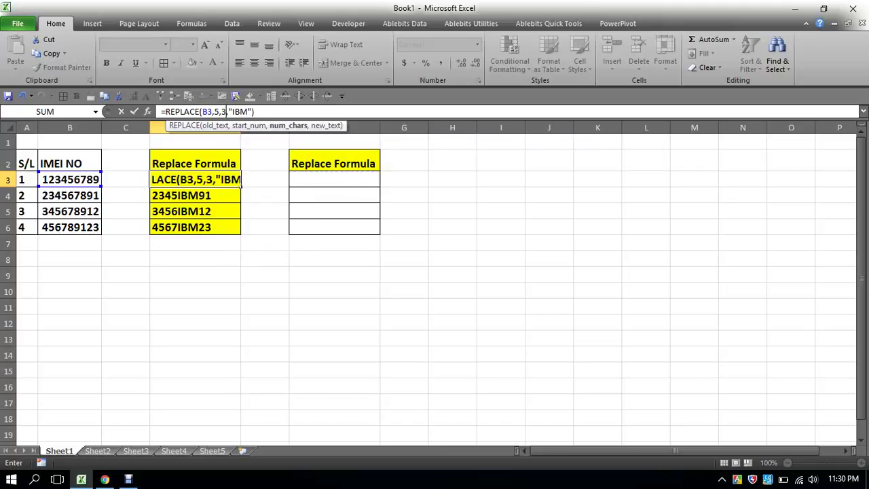
pyautogui.press('Return')
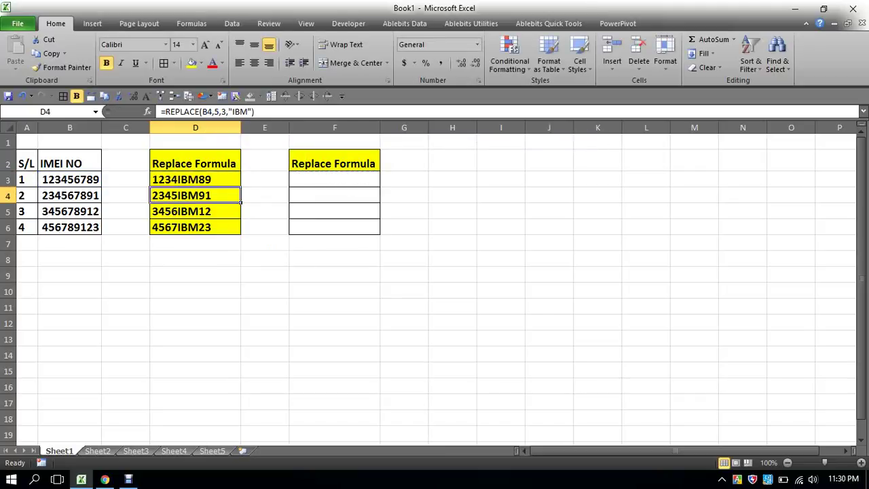
pyautogui.click(334, 180)
# Type =REPLACE(B3,1,0,"017") in F3 to prefix the IMEI with 017.
pyautogui.write('=')
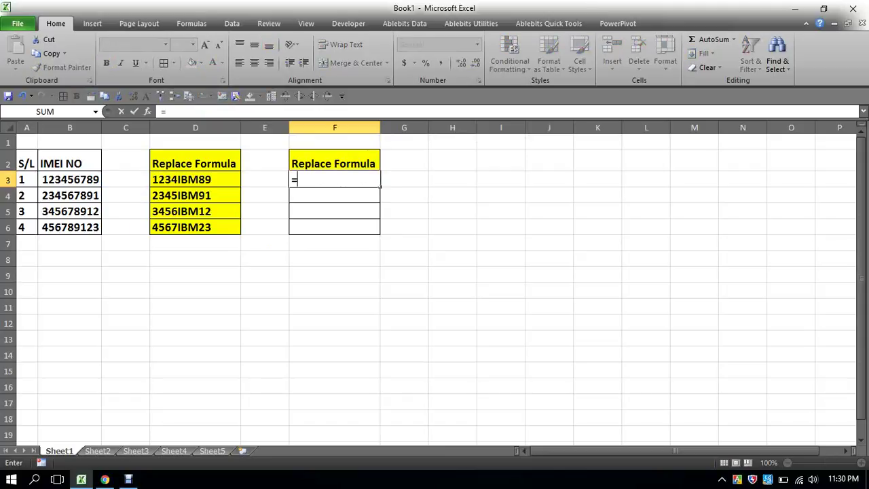
pyautogui.write('re')
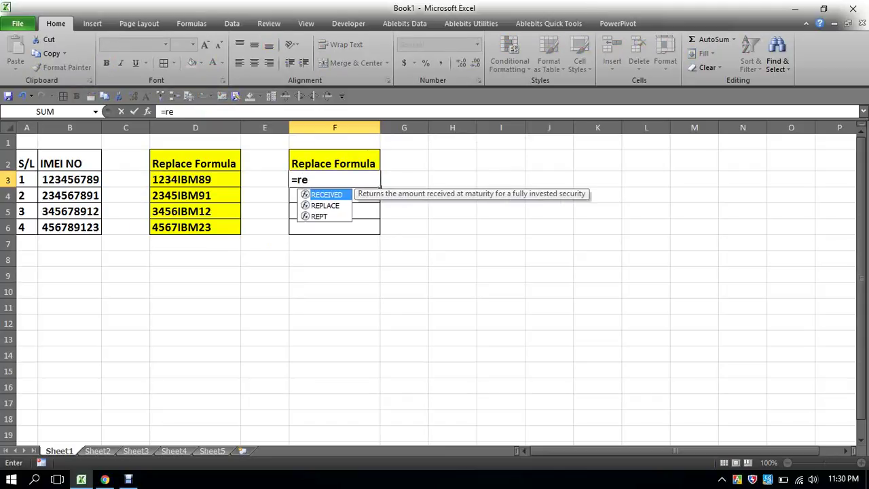
pyautogui.press('Down')
pyautogui.press('Tab')
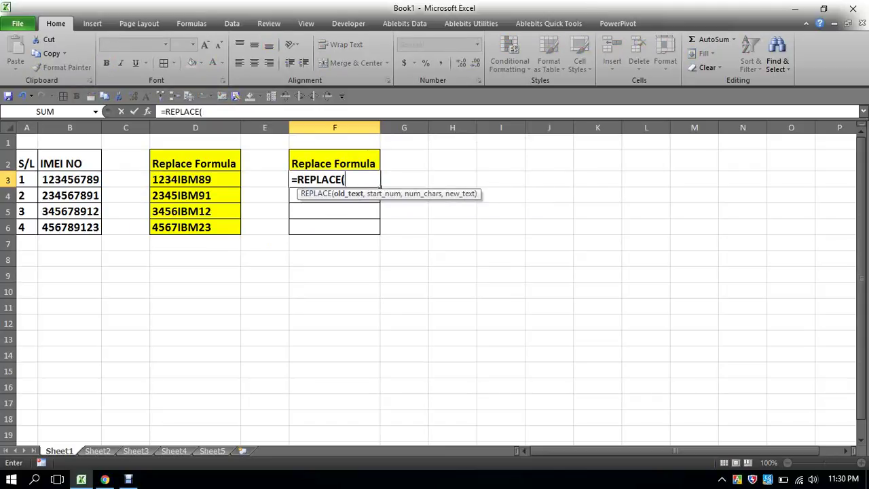
pyautogui.press('Left')
pyautogui.press('Left')
pyautogui.press('Left')
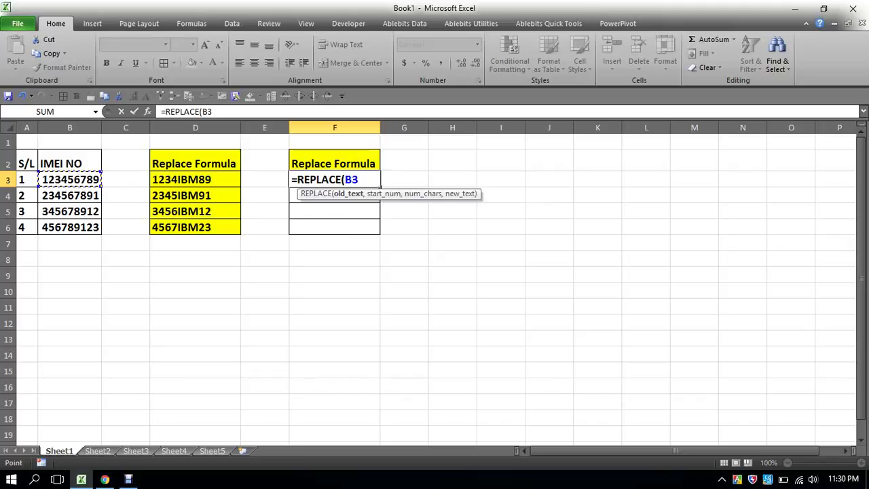
pyautogui.write(',')
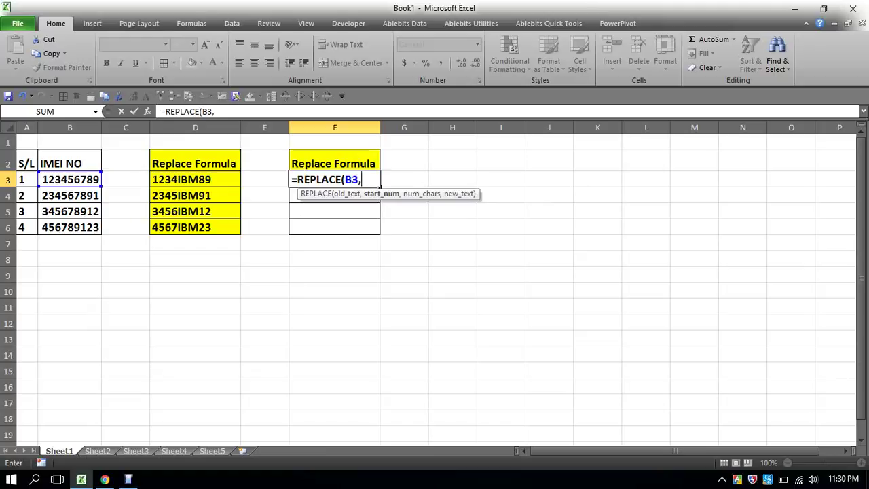
pyautogui.write('1')
pyautogui.write(',')
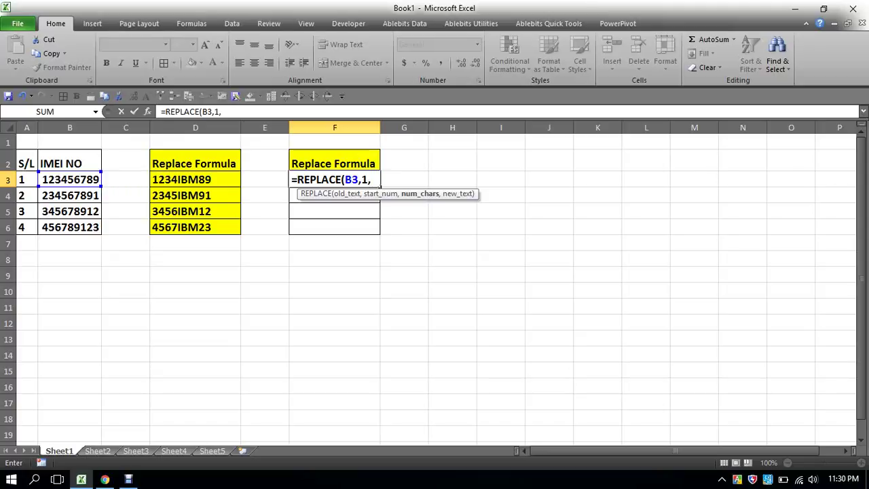
pyautogui.write('0')
pyautogui.write(',')
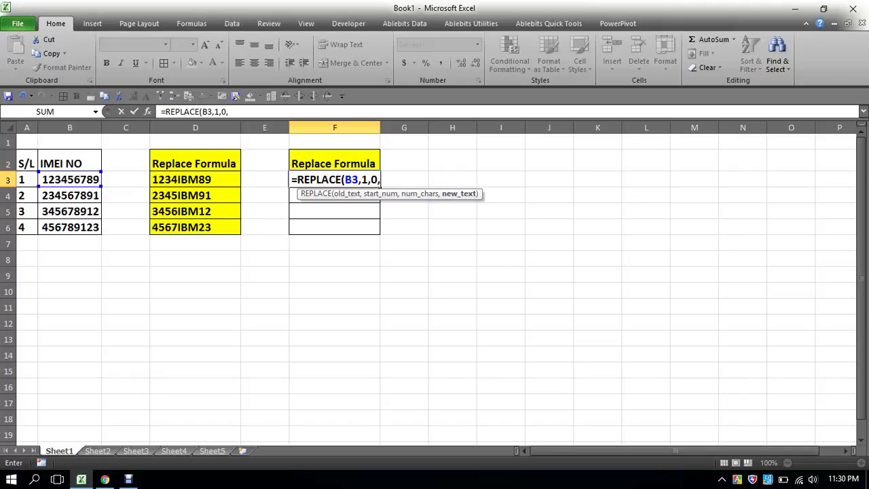
pyautogui.write('"')
pyautogui.write('017')
pyautogui.write('"')
pyautogui.write(')')
# Commit F3's 017 formula and fill it down through F6.
pyautogui.press('Return')
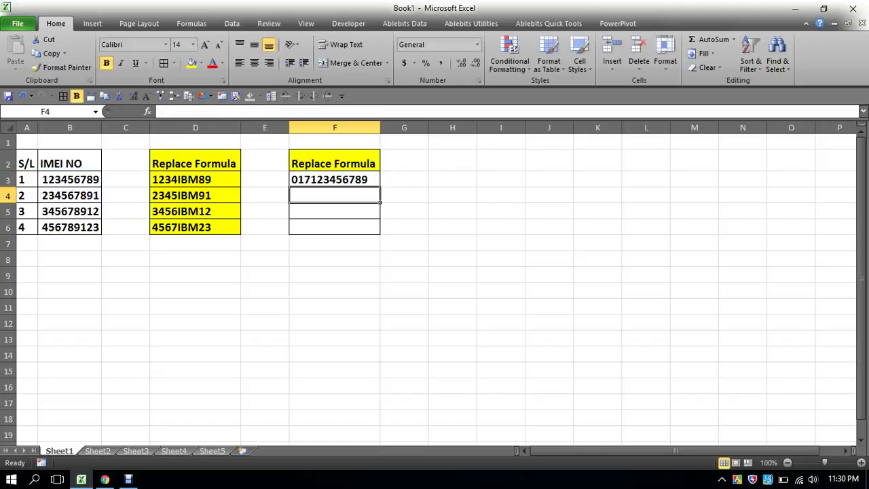
pyautogui.click(334, 179)
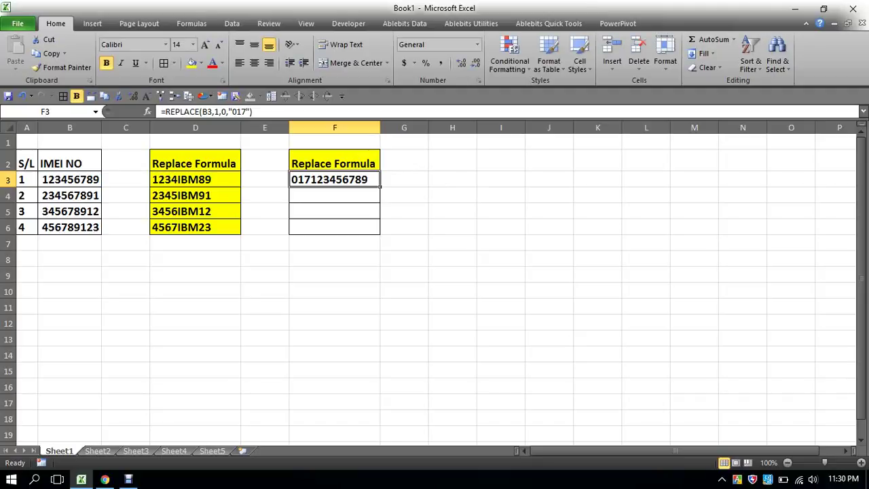
pyautogui.moveTo(381, 187); pyautogui.dragTo(381, 234)
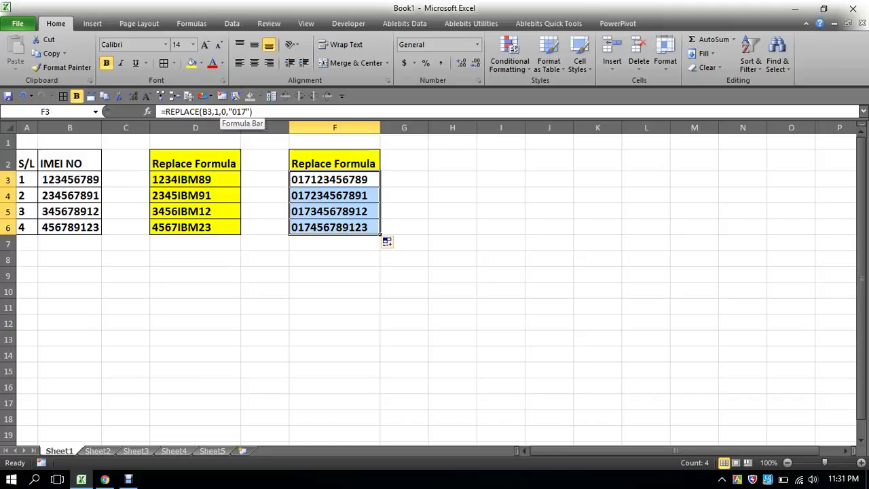
pyautogui.click(265, 259)
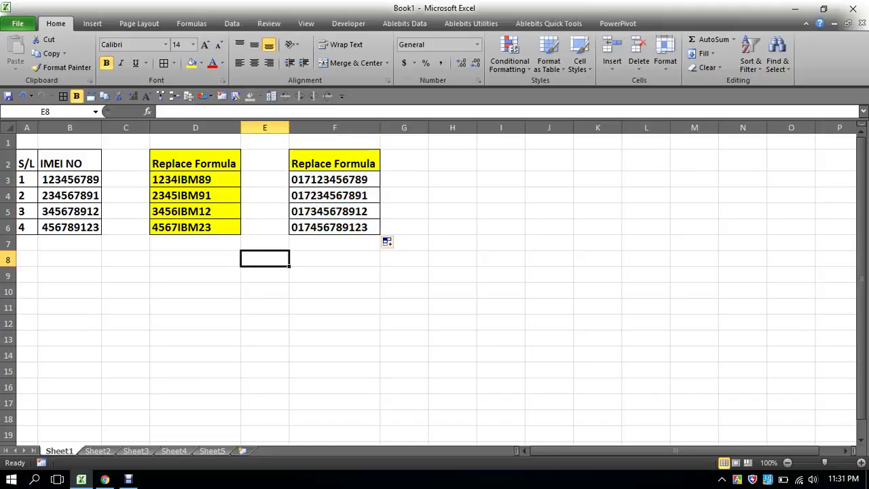